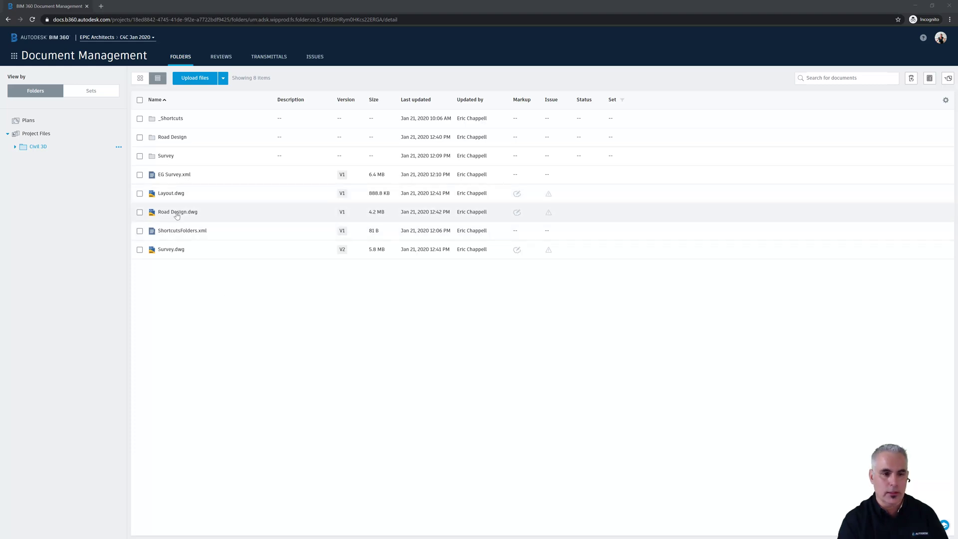
# Open Road Design.dwg in the viewer and center the site plan on screen.
pyautogui.click(177, 214)
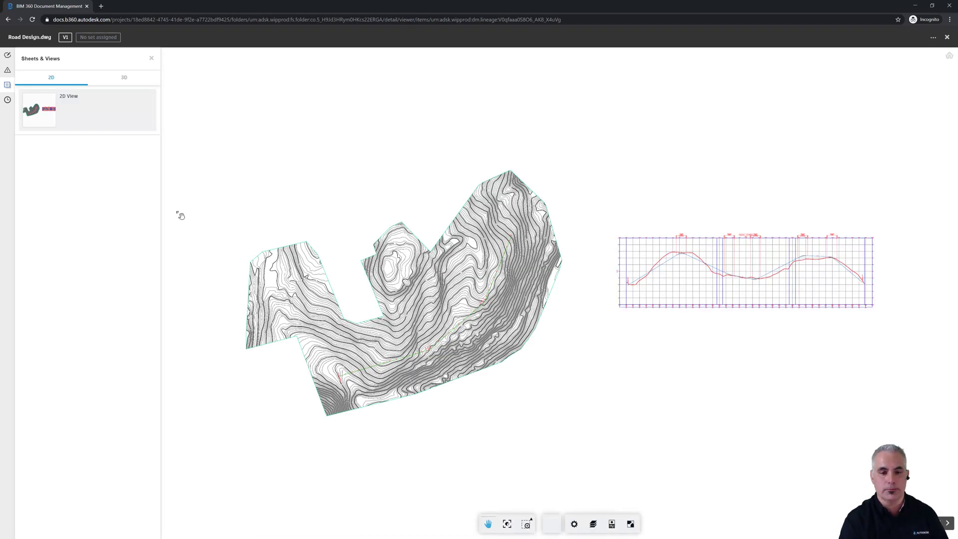
pyautogui.scroll(5, 374, 386)
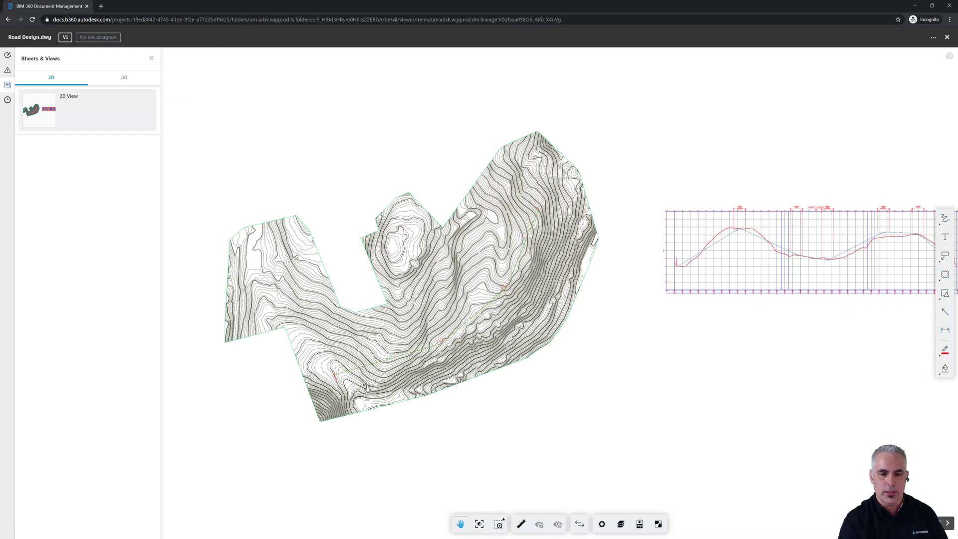
pyautogui.scroll(-1, 376, 386)
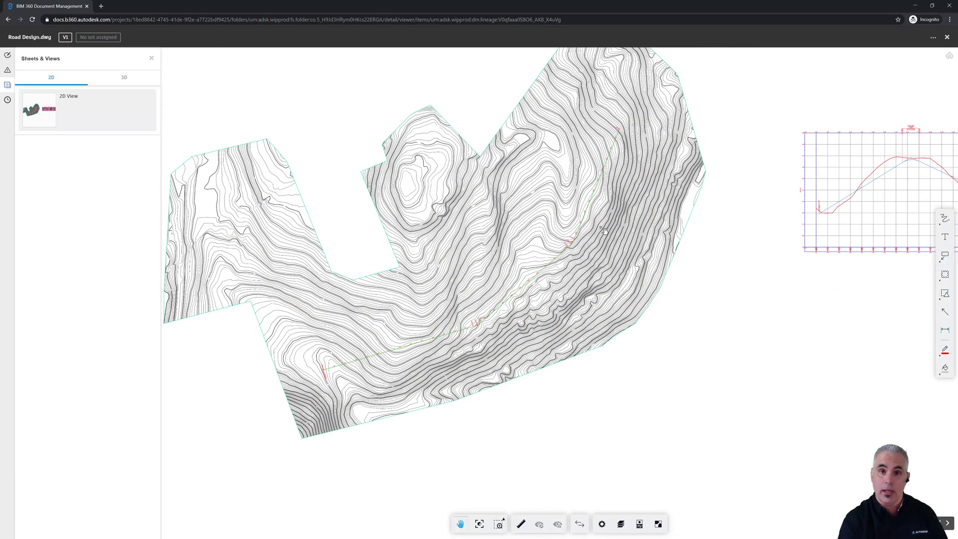
pyautogui.scroll(-2, 705, 316)
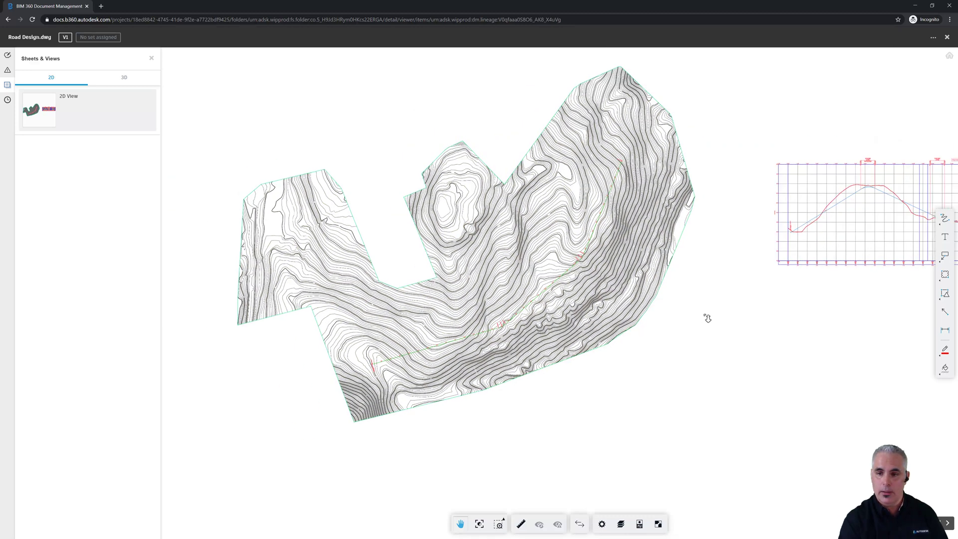
pyautogui.moveTo(705, 319); pyautogui.dragTo(600, 318)
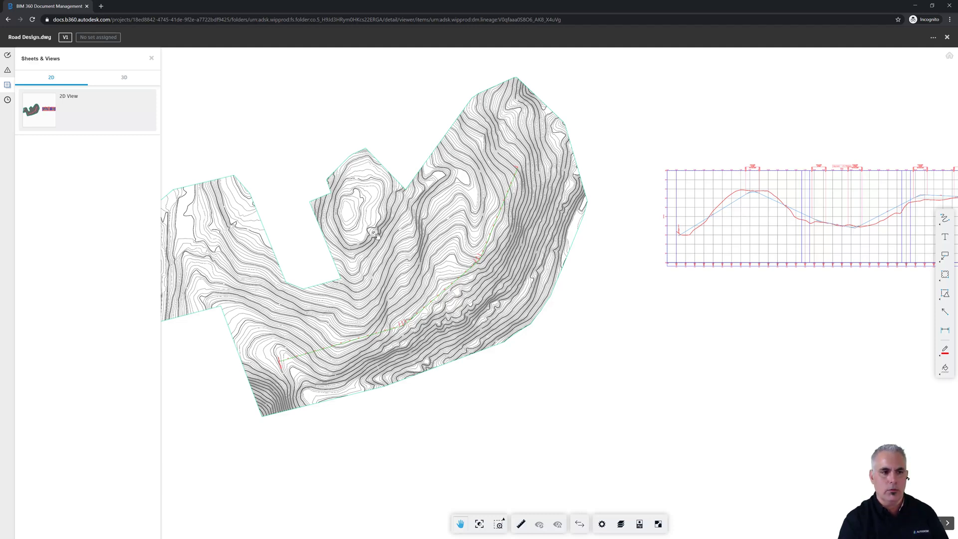
# Start a new issue pinned near the central hilltop of the drawing.
pyautogui.click(8, 73)
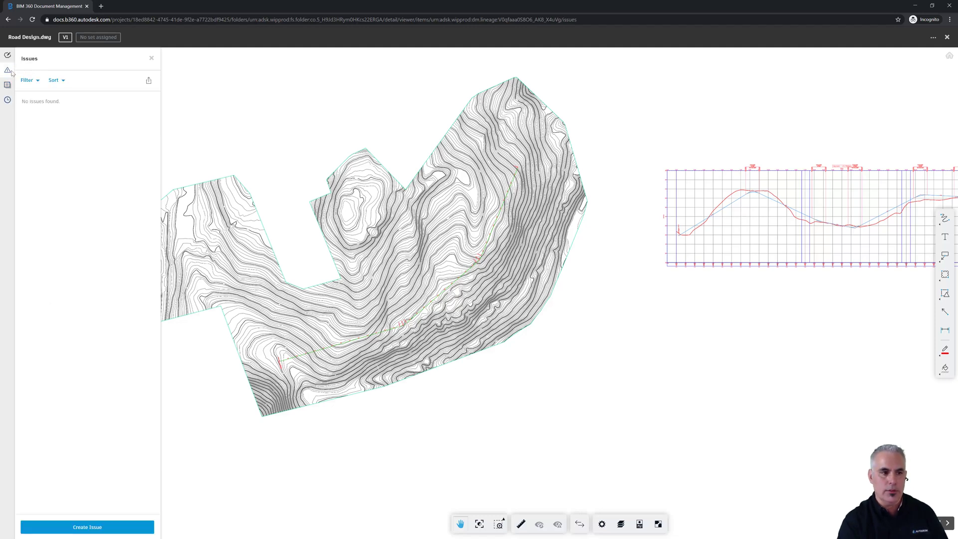
pyautogui.click(100, 529)
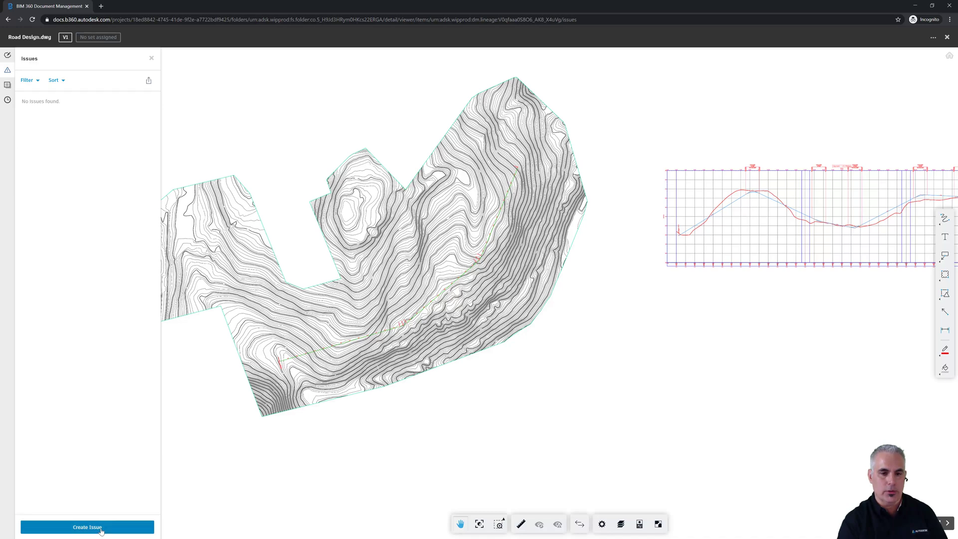
pyautogui.click(389, 251)
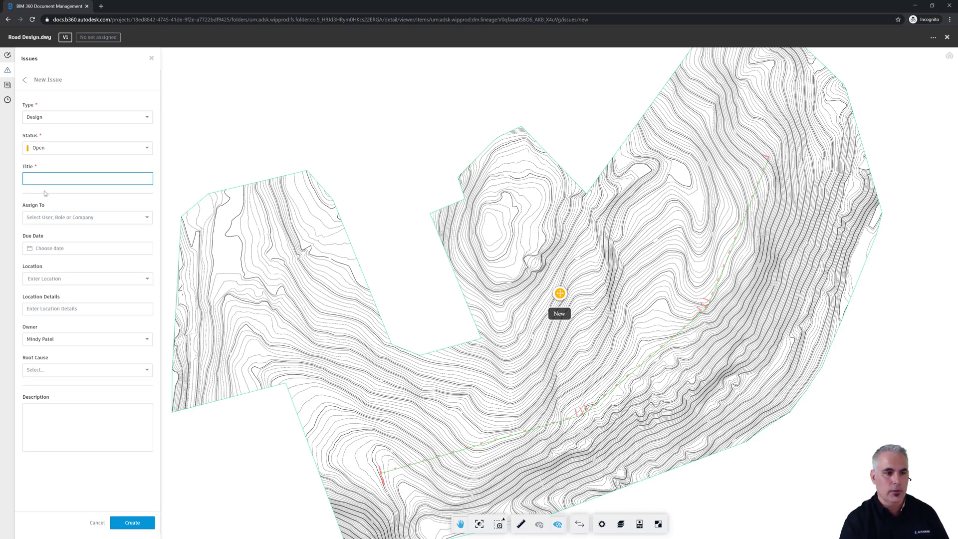
# Title the issue 'Add another road', assign a team member, and set it due Jan 23.
pyautogui.write('Add another road')
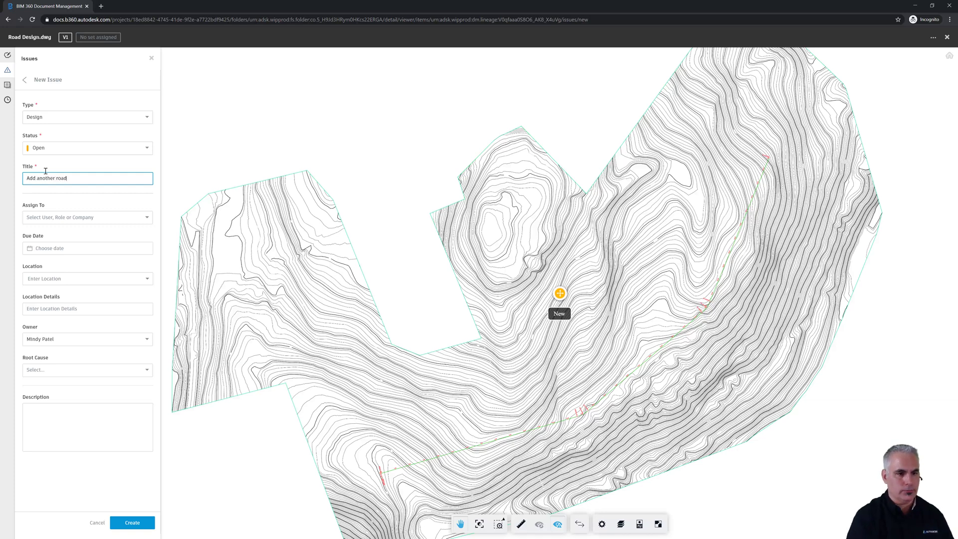
pyautogui.click(45, 218)
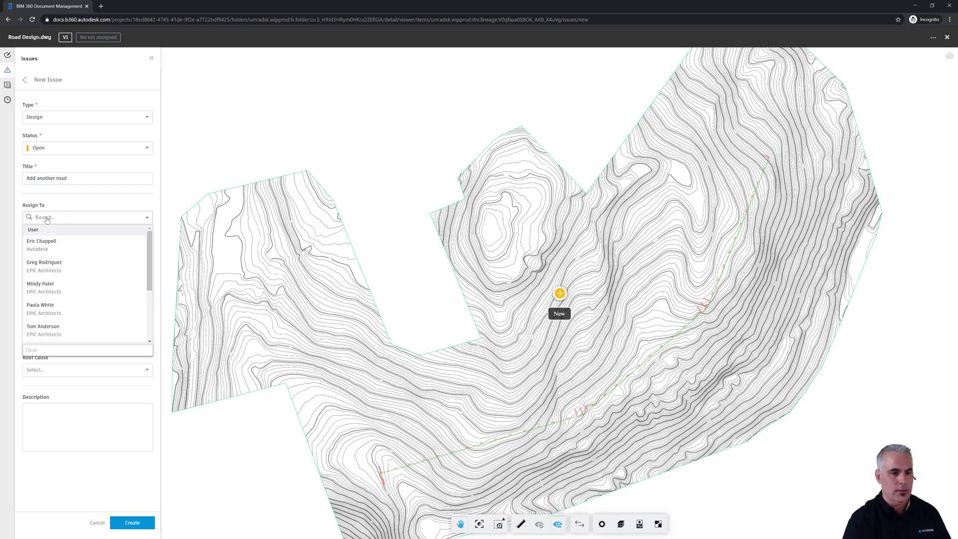
pyautogui.click(43, 306)
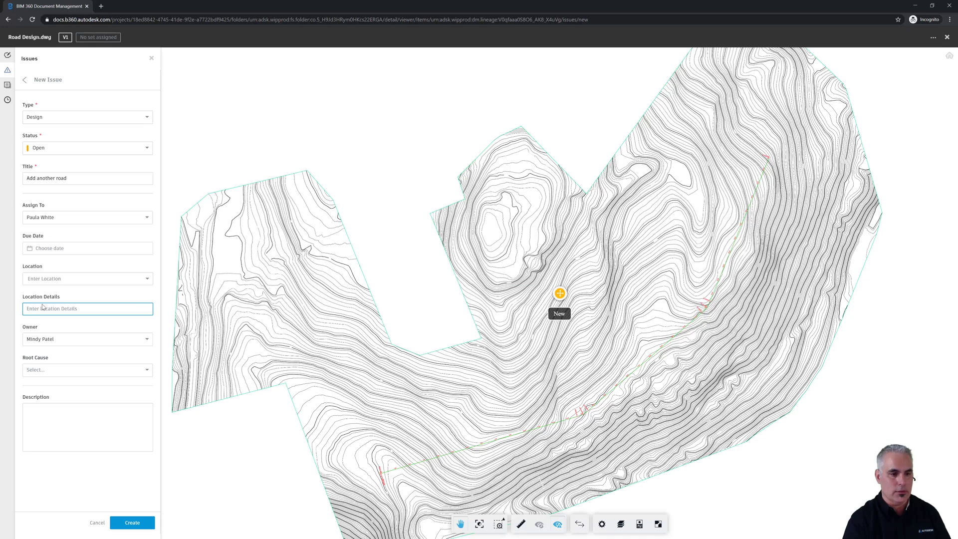
pyautogui.click(47, 250)
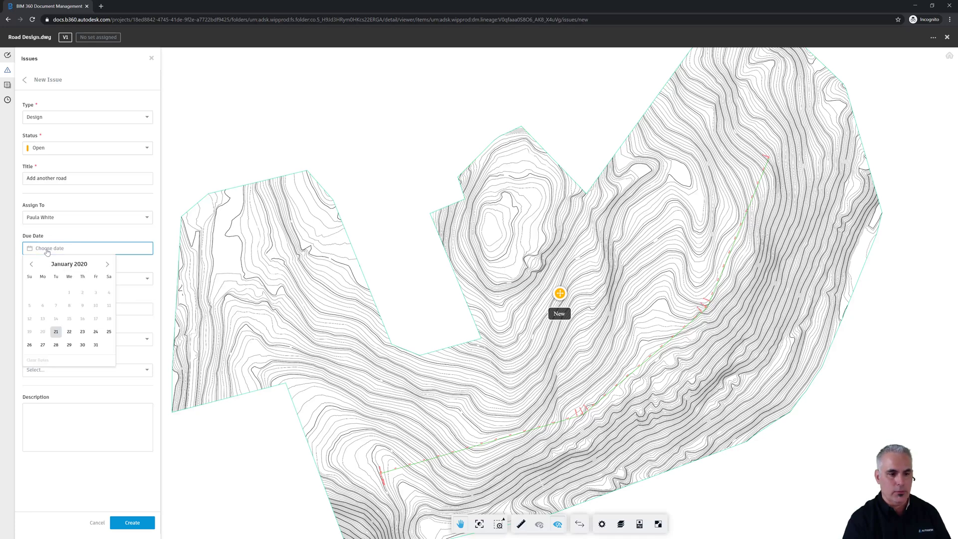
pyautogui.click(96, 333)
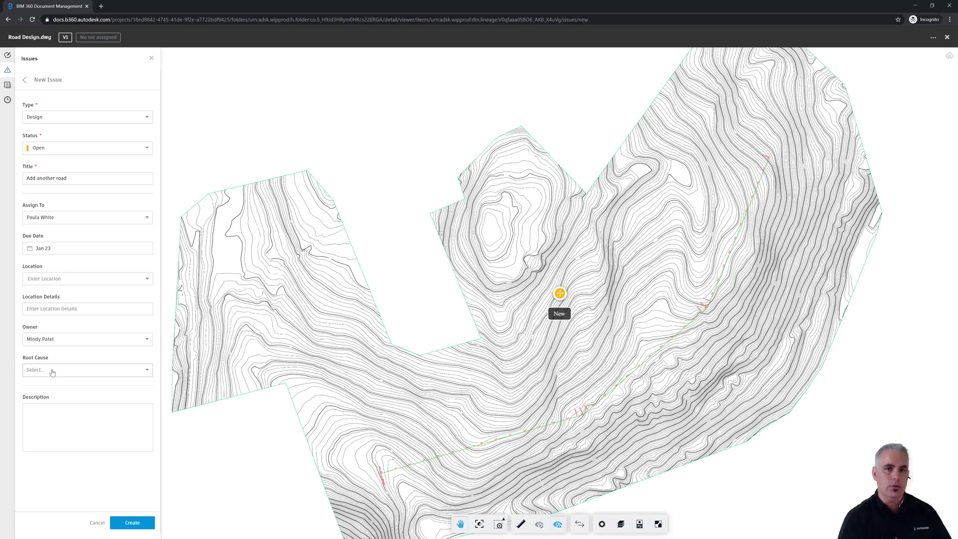
# Set root cause to Design Change and describe it as 'Need additional lots to the north'.
pyautogui.click(148, 375)
pyautogui.scroll(-4, 100, 440)
pyautogui.scroll(4, 150, 384)
pyautogui.click(155, 363)
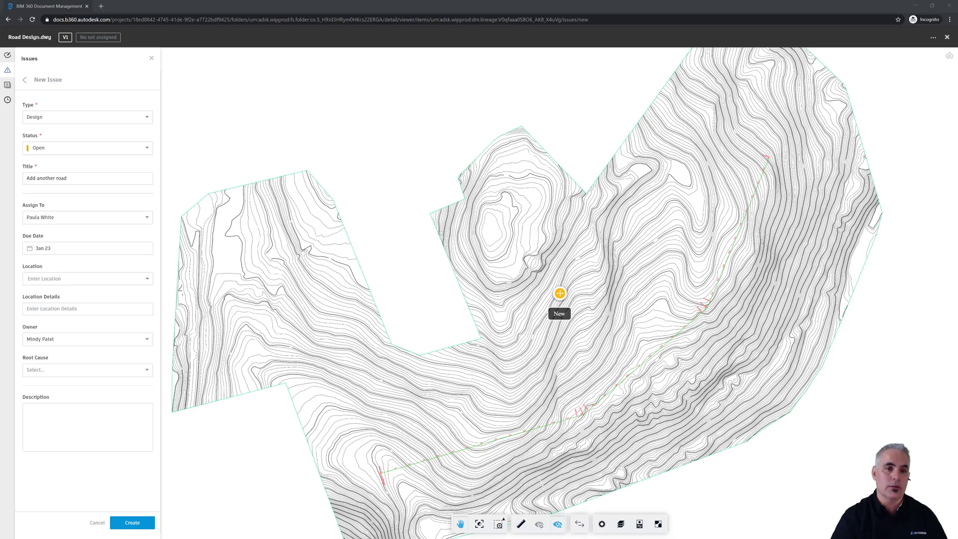
pyautogui.click(147, 370)
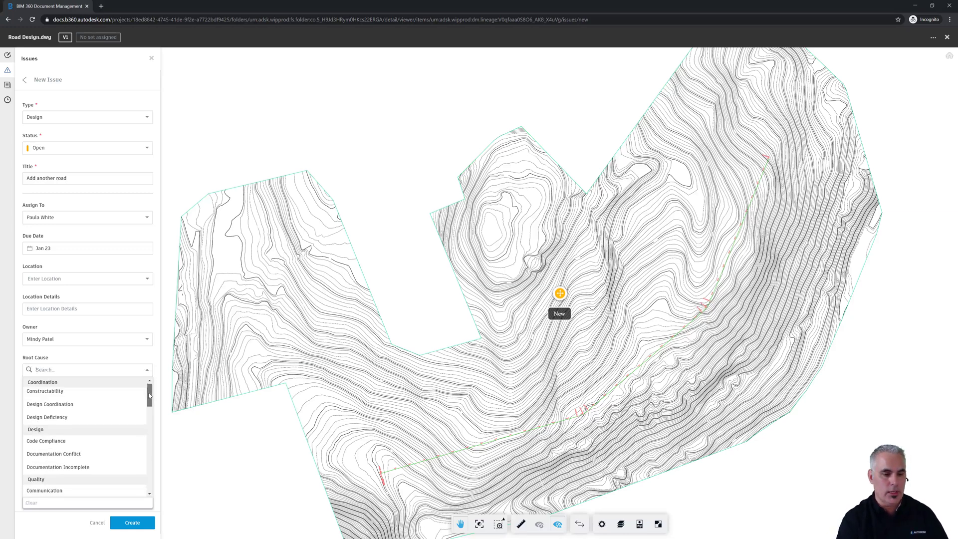
pyautogui.moveTo(148, 394); pyautogui.dragTo(147, 410)
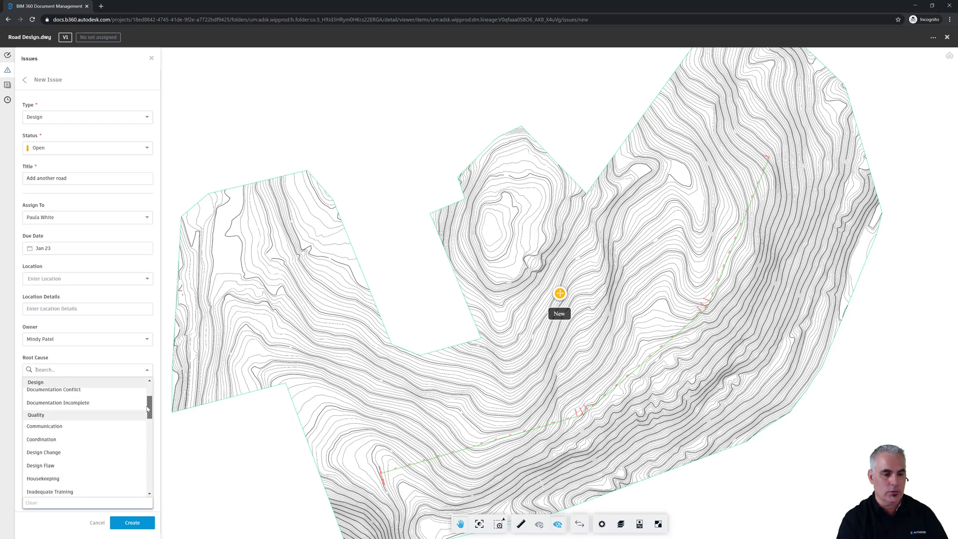
pyautogui.click(62, 451)
pyautogui.click(63, 436)
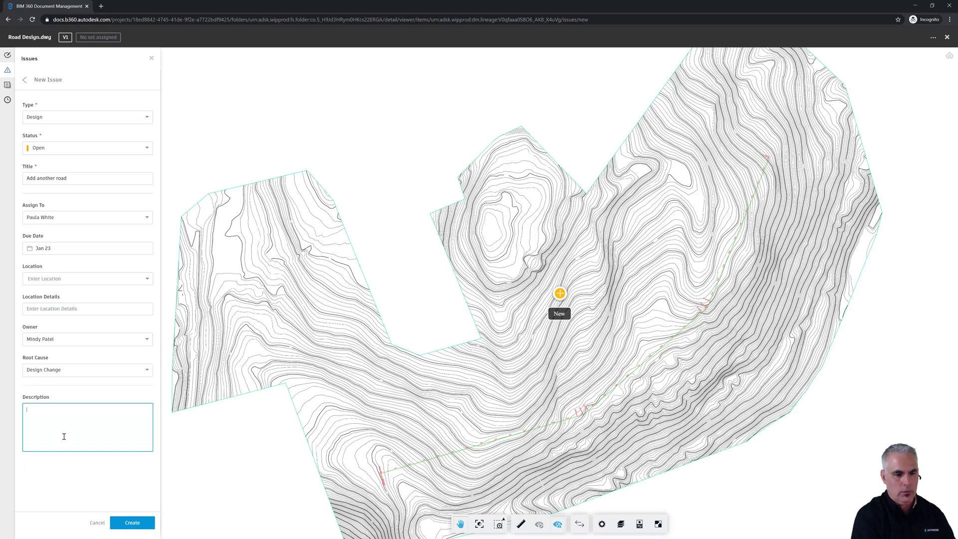
pyautogui.write('Need addit')
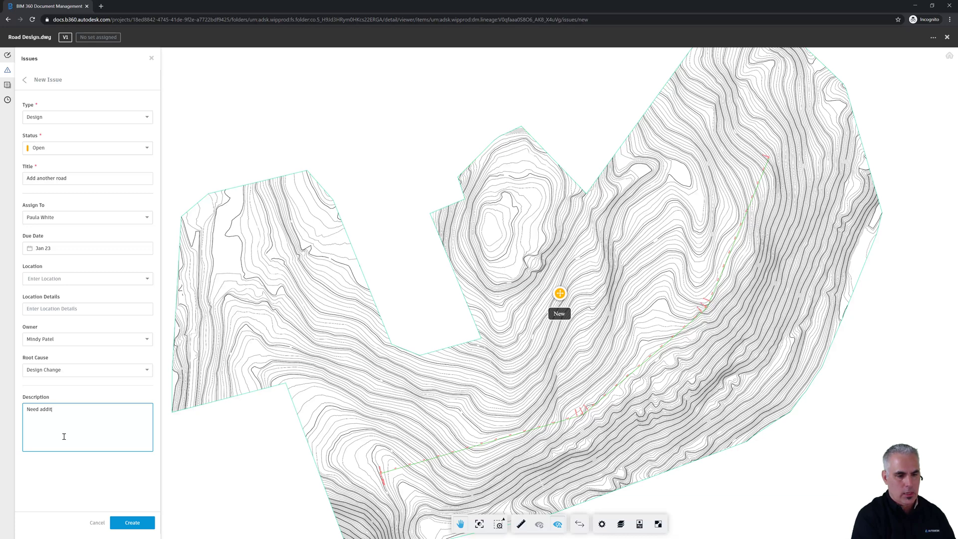
pyautogui.write('ional lots to the north')
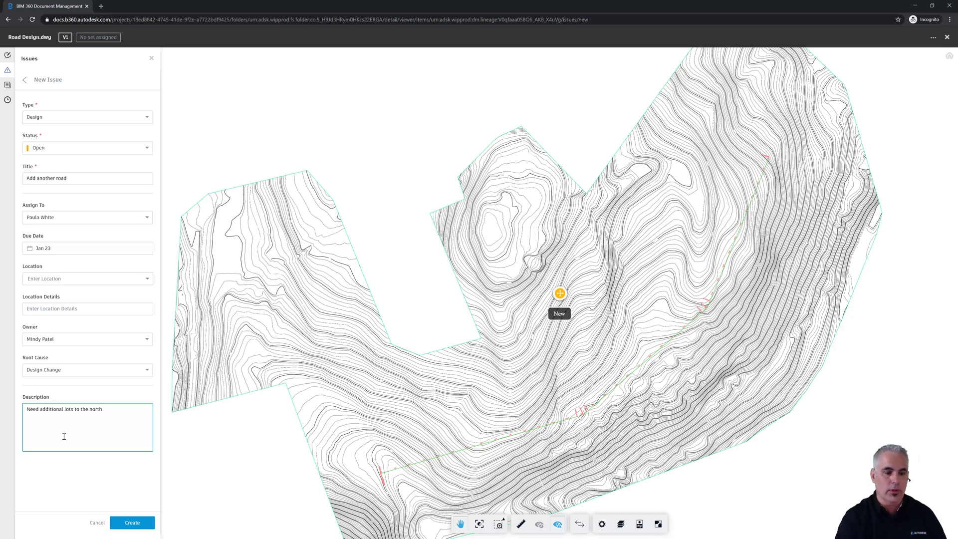
# Create issue #1 'Add another road' and review its details and pin on the drawing.
pyautogui.click(142, 526)
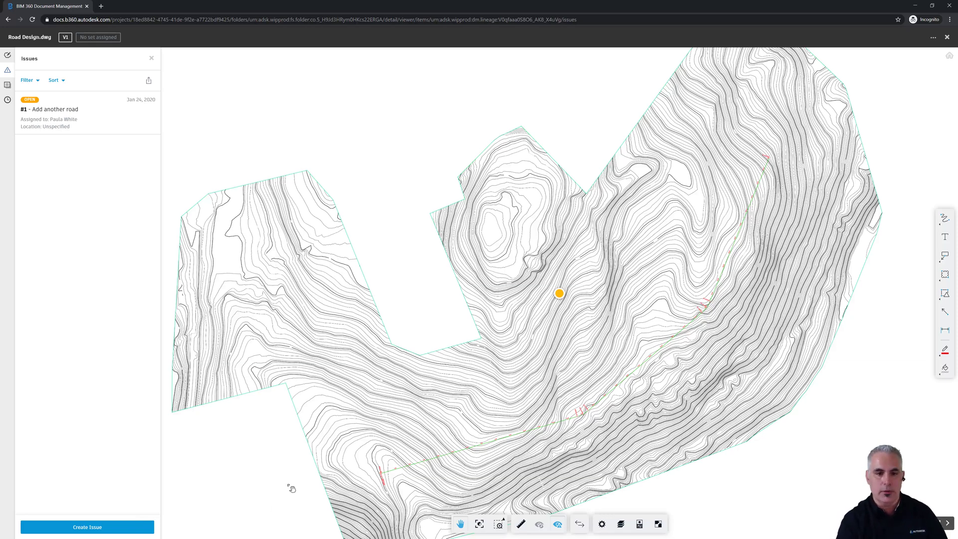
pyautogui.click(36, 114)
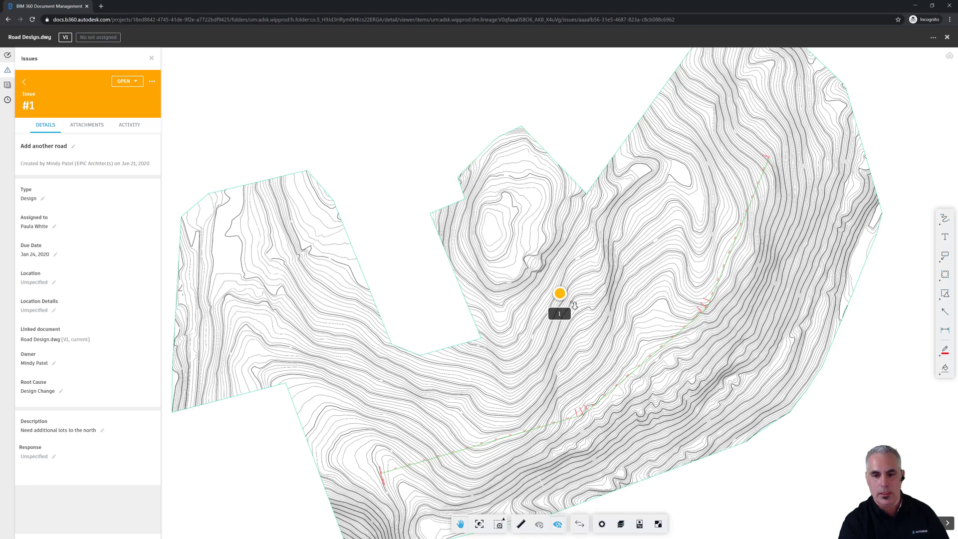
pyautogui.scroll(3, 572, 303)
pyautogui.scroll(3, 572, 303)
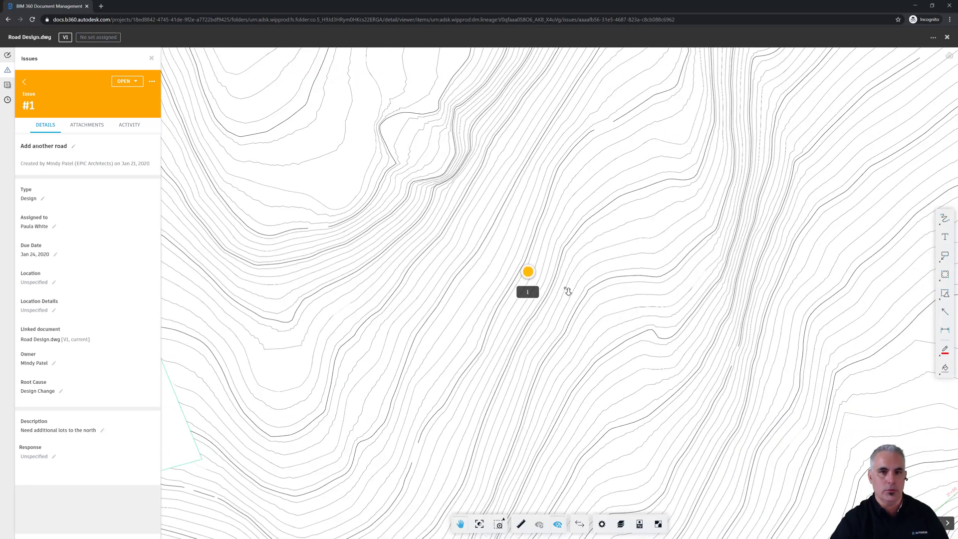
pyautogui.scroll(-6, 510, 303)
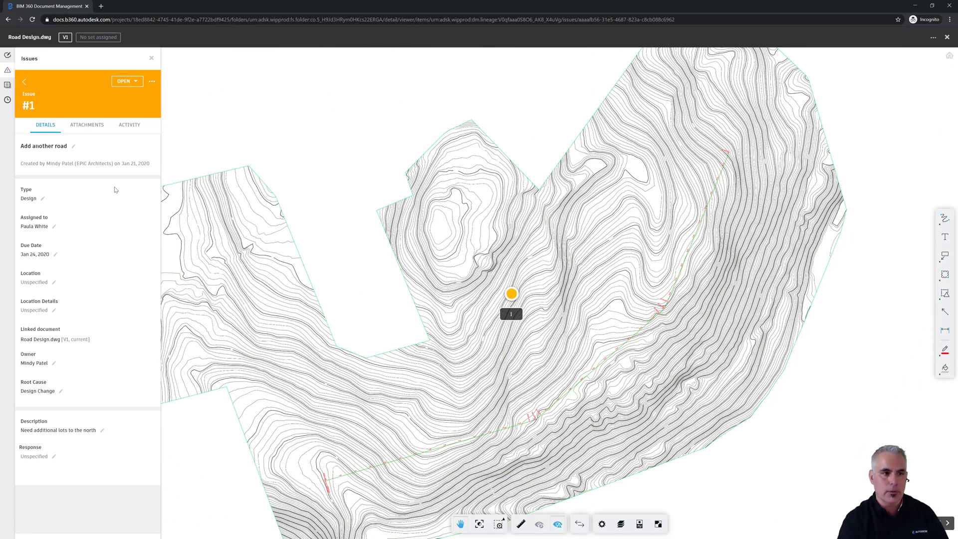
# Draw a red markup line from the road up to a circle around the hilltop.
pyautogui.click(8, 56)
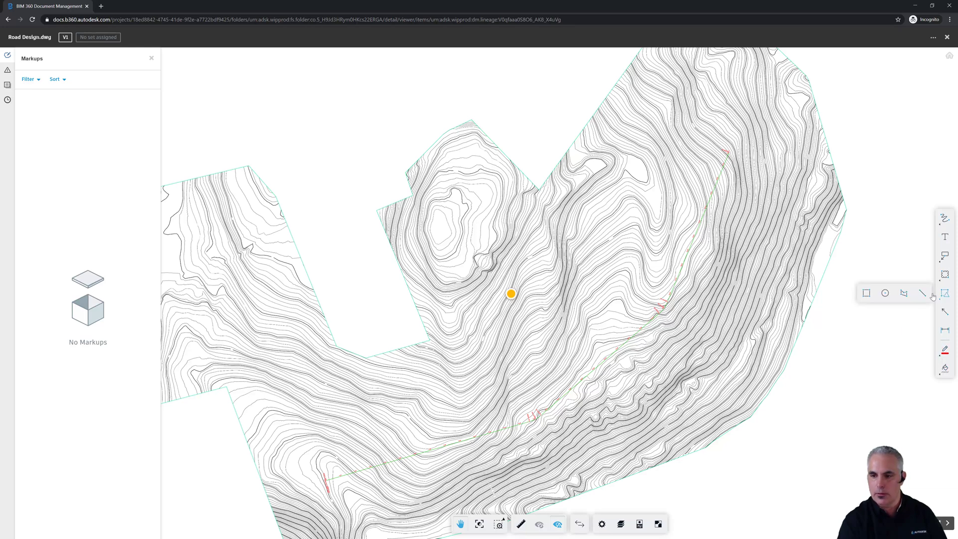
pyautogui.click(919, 293)
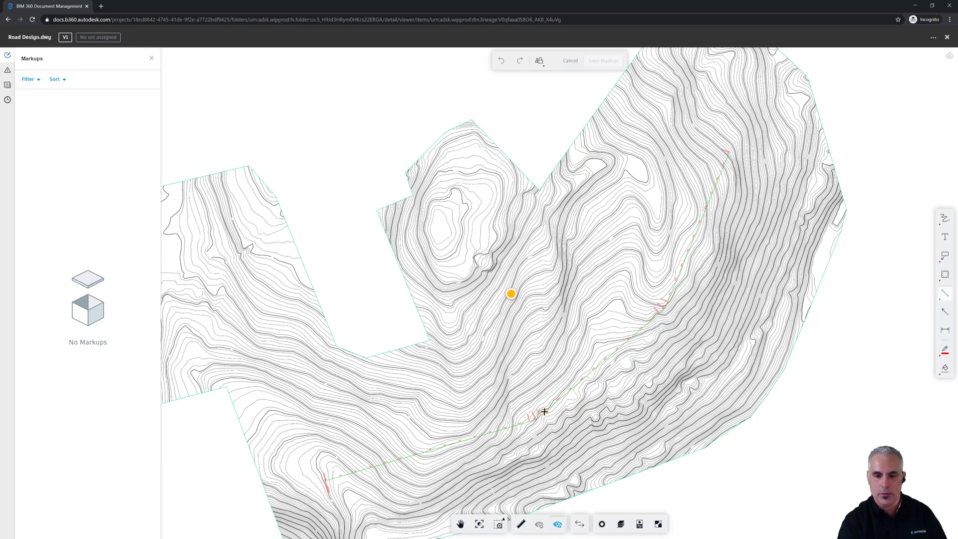
pyautogui.moveTo(544, 412); pyautogui.dragTo(472, 244)
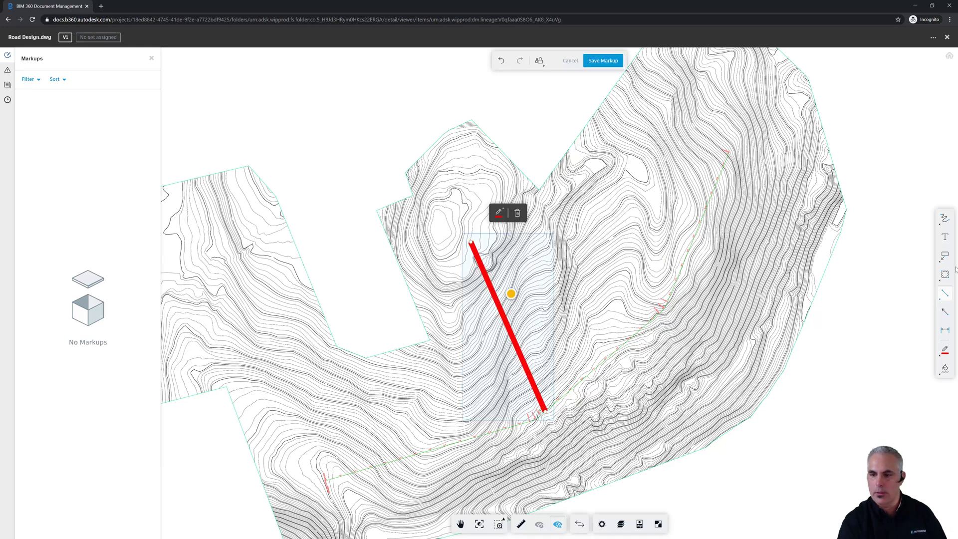
pyautogui.click(946, 294)
pyautogui.click(885, 294)
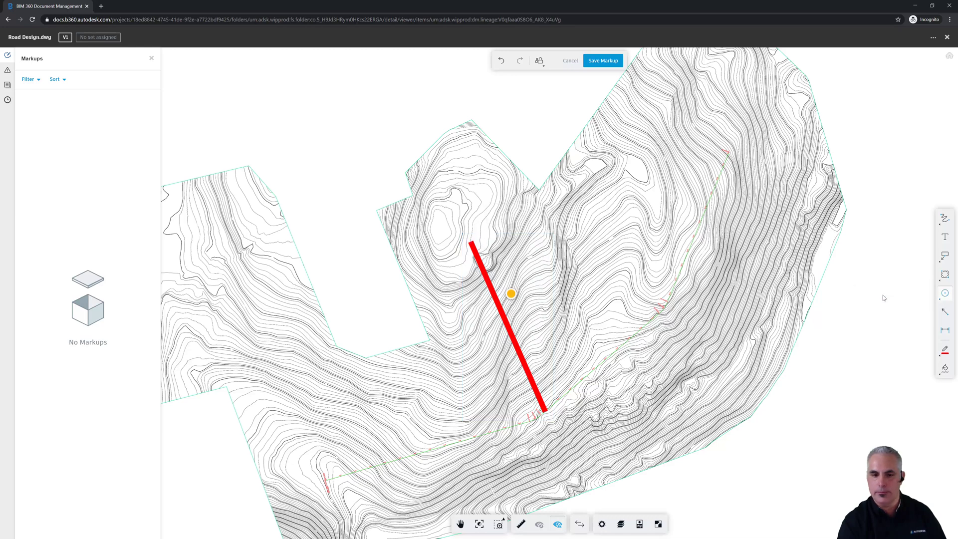
pyautogui.moveTo(447, 216); pyautogui.dragTo(496, 265)
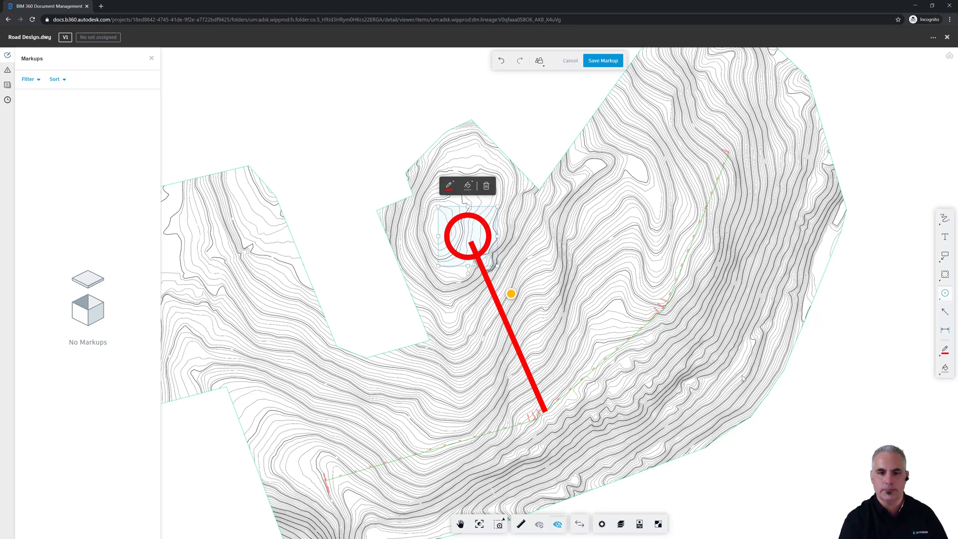
# Add the note 'Please add a road here' right of the circle and save the markup.
pyautogui.click(944, 237)
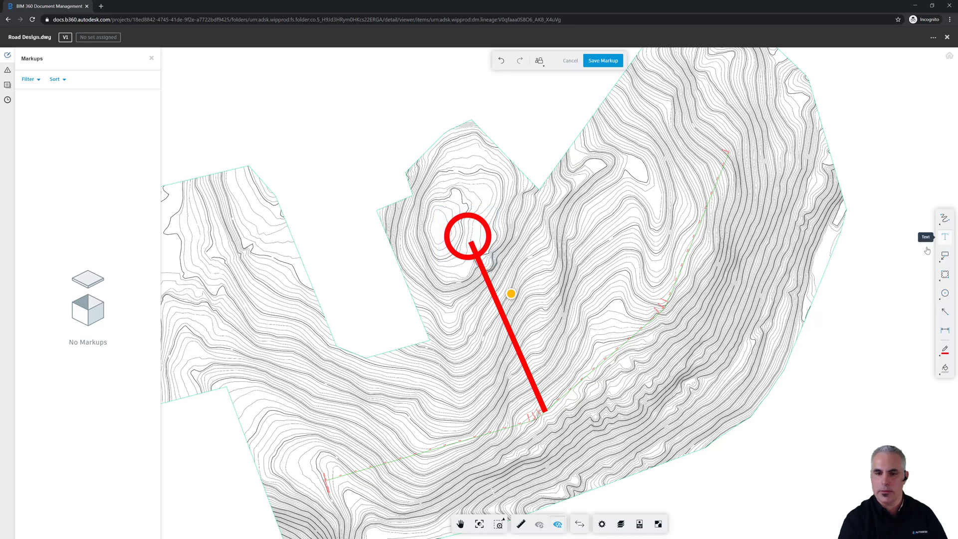
pyautogui.click(515, 251)
pyautogui.write('P')
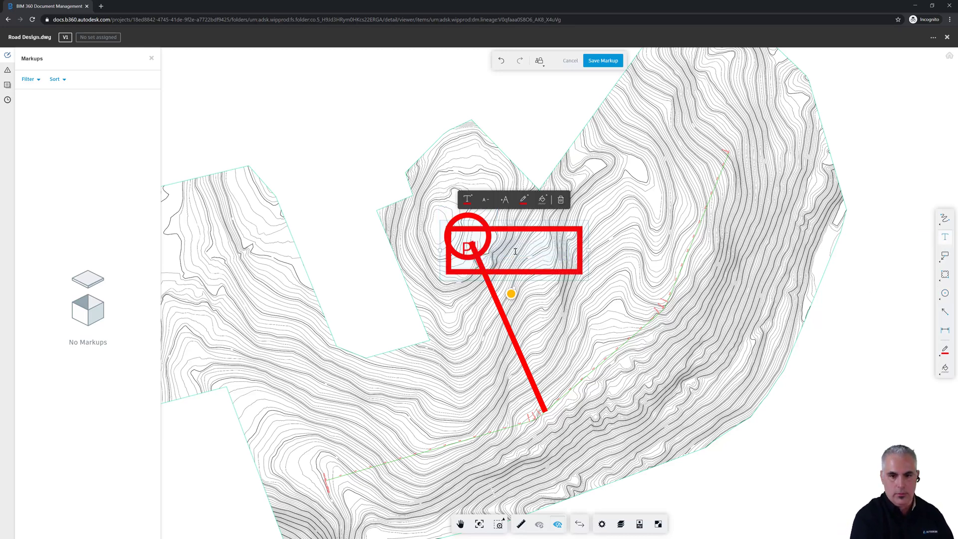
pyautogui.write('lease add a road here')
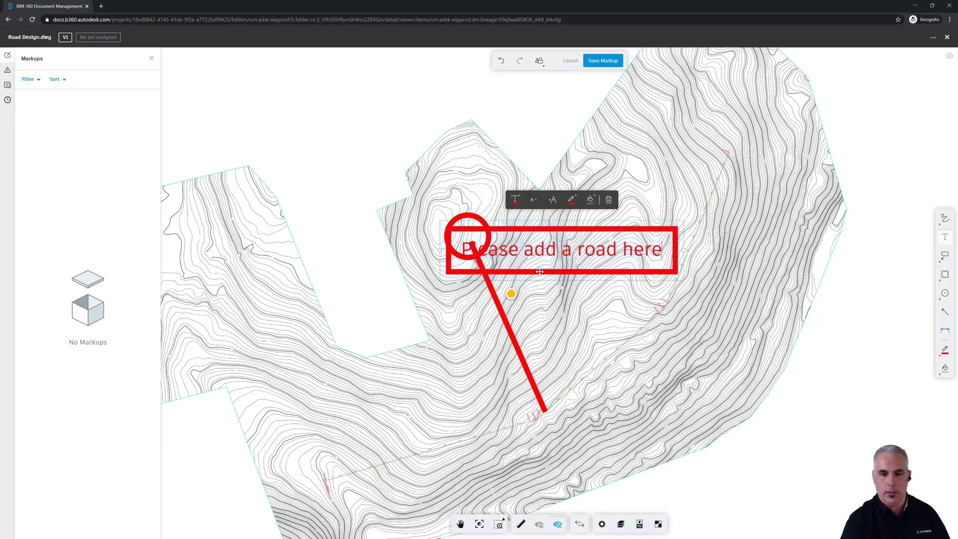
pyautogui.moveTo(525, 270); pyautogui.dragTo(593, 275)
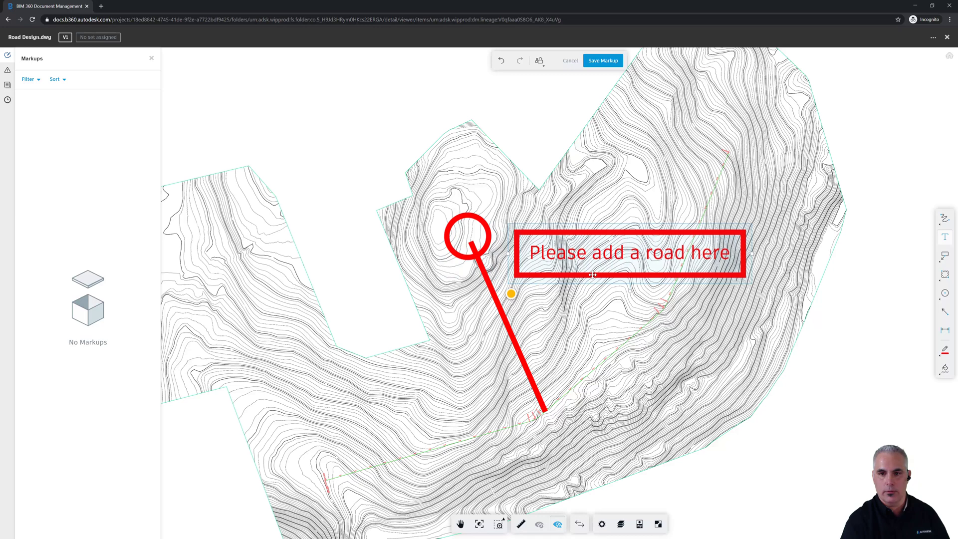
pyautogui.click(599, 62)
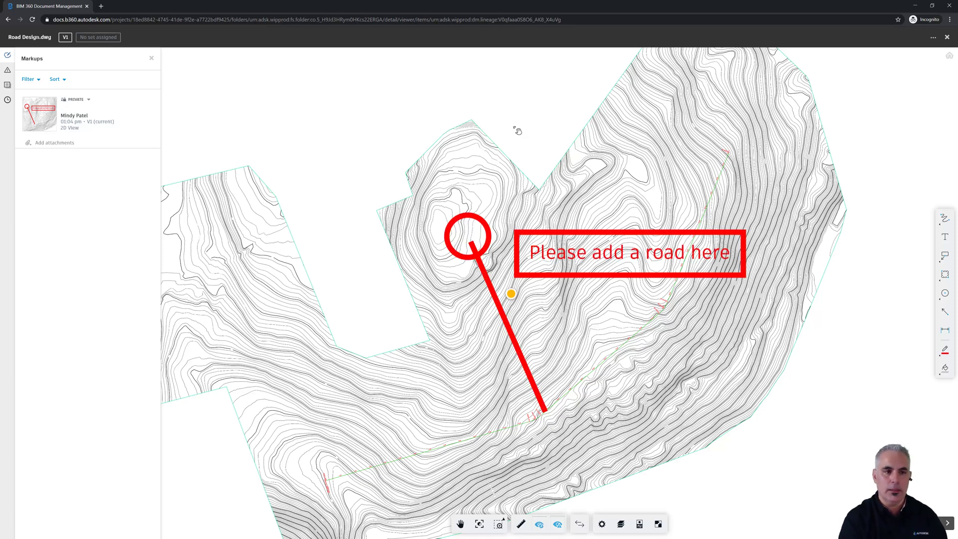
# Change the road markup from Private to Published for all project members.
pyautogui.click(88, 101)
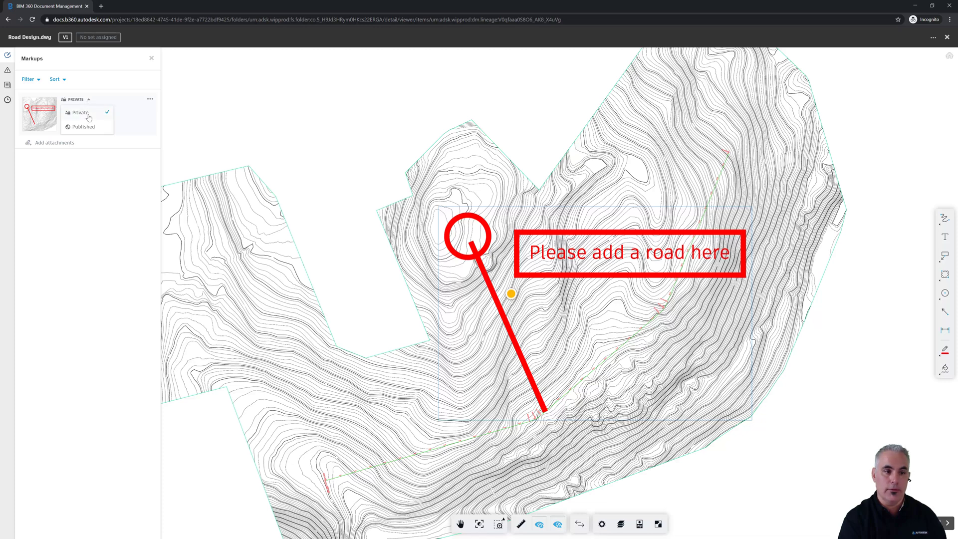
pyautogui.click(88, 128)
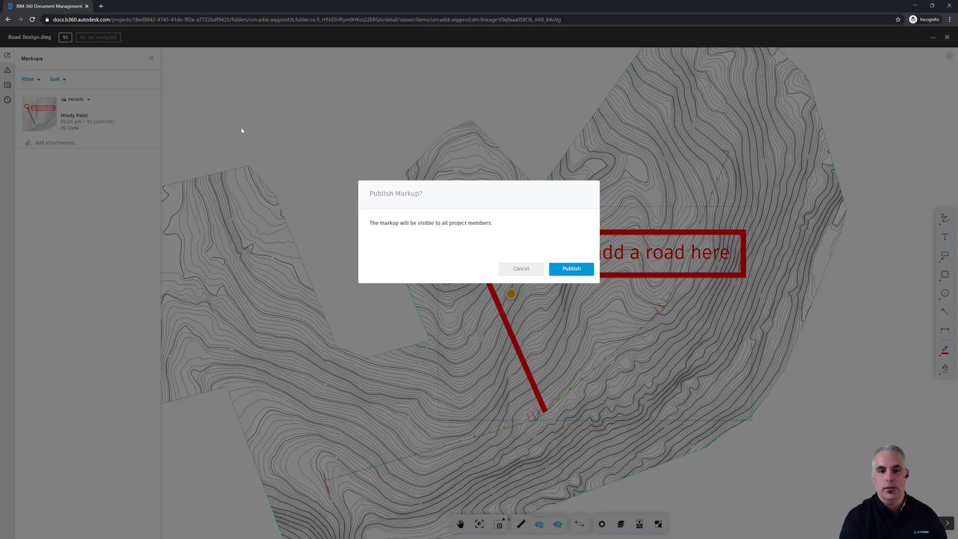
pyautogui.click(574, 269)
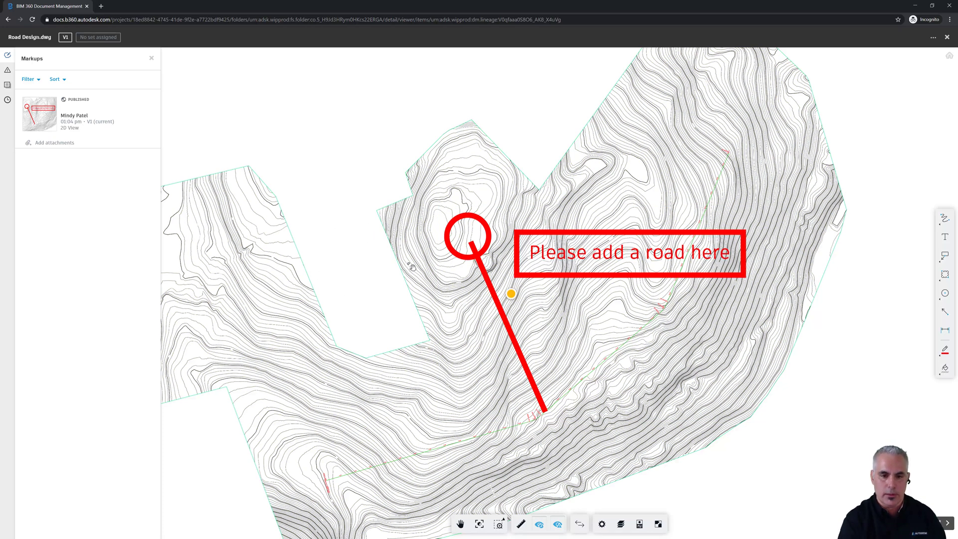
# Start a new issue pinned in the blank notch of the drawing.
pyautogui.click(7, 71)
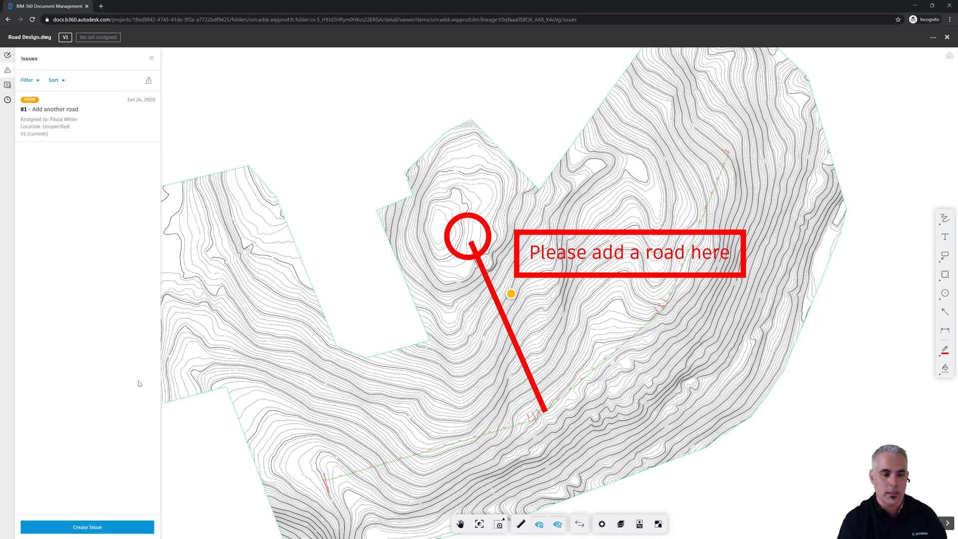
pyautogui.click(77, 527)
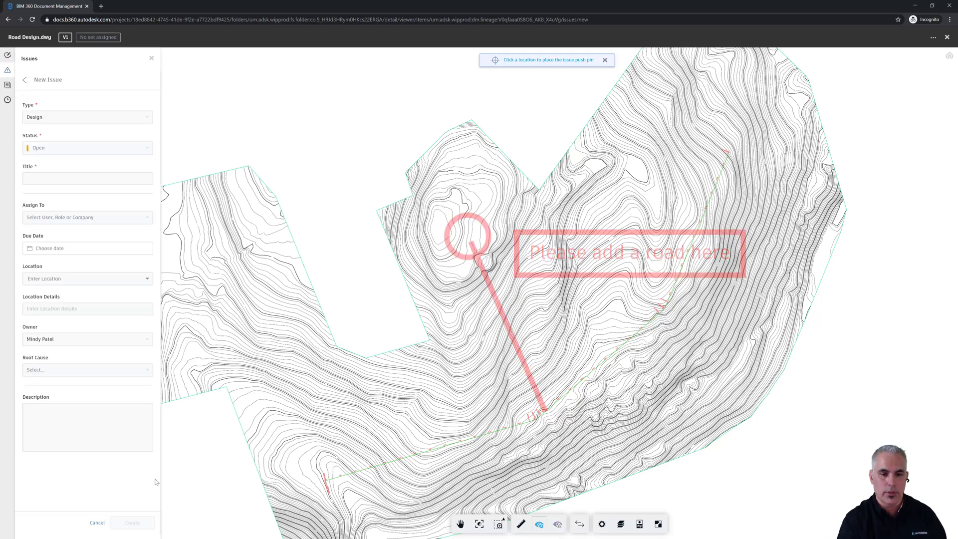
pyautogui.click(356, 285)
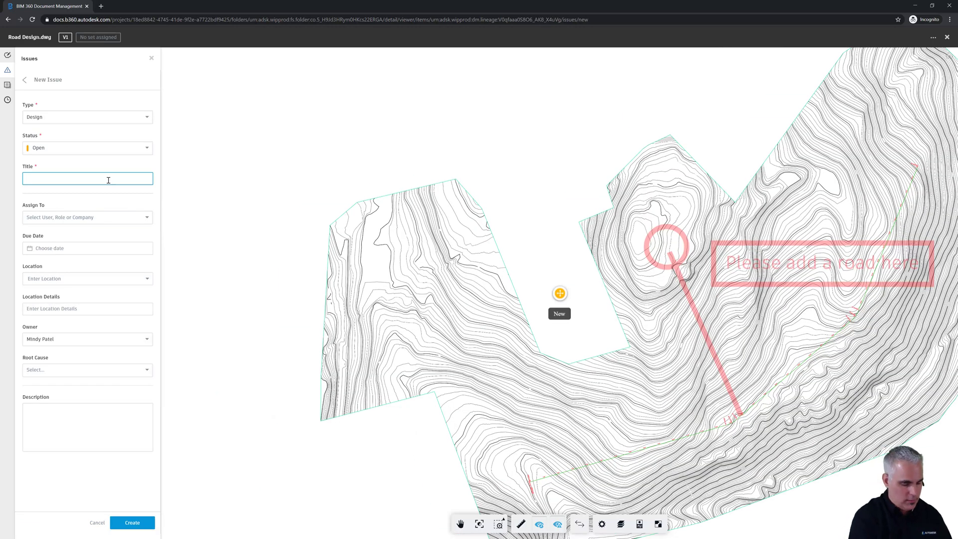
# Title it 'Need survey coverage here', assign a team member, set due Jan 30, and create it.
pyautogui.write('Need survey coverage ')
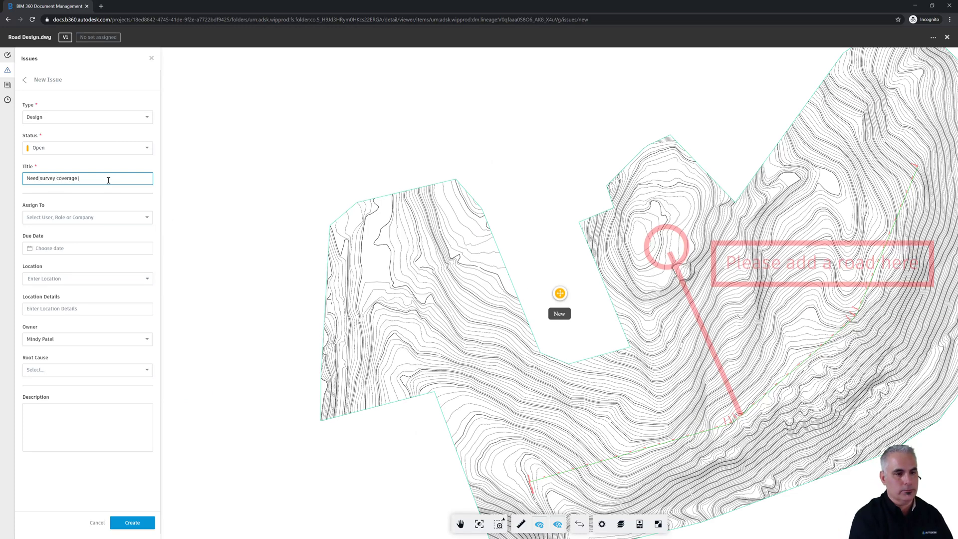
pyautogui.write('here')
pyautogui.click(104, 221)
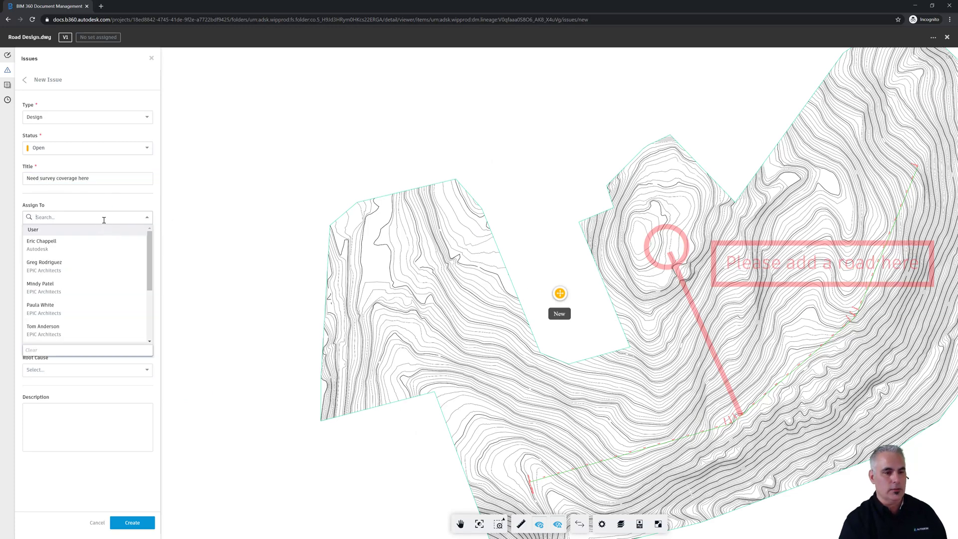
pyautogui.click(51, 328)
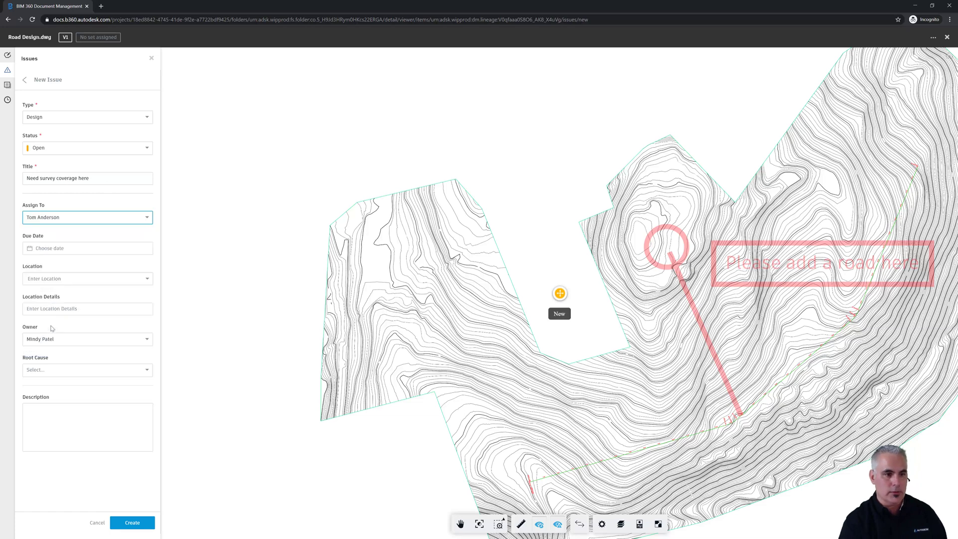
pyautogui.click(47, 248)
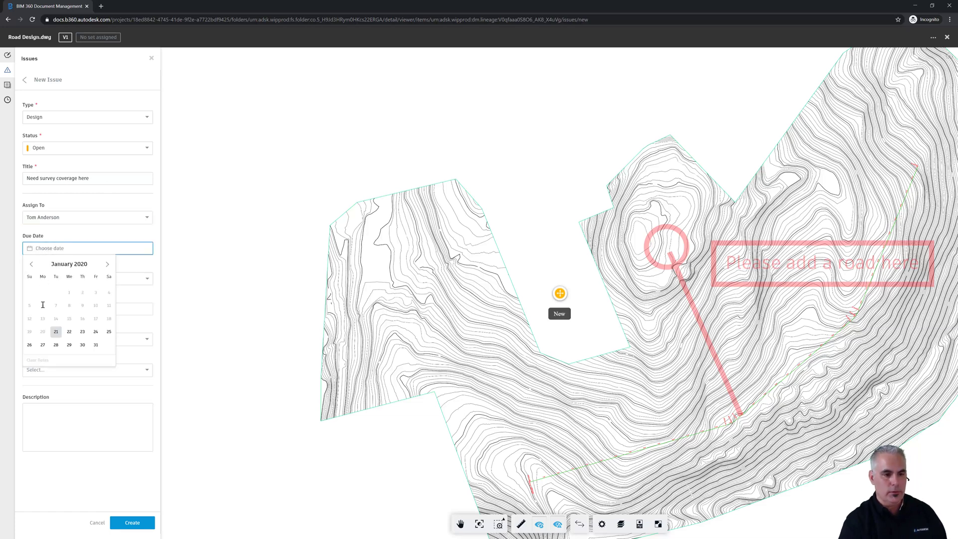
pyautogui.click(96, 346)
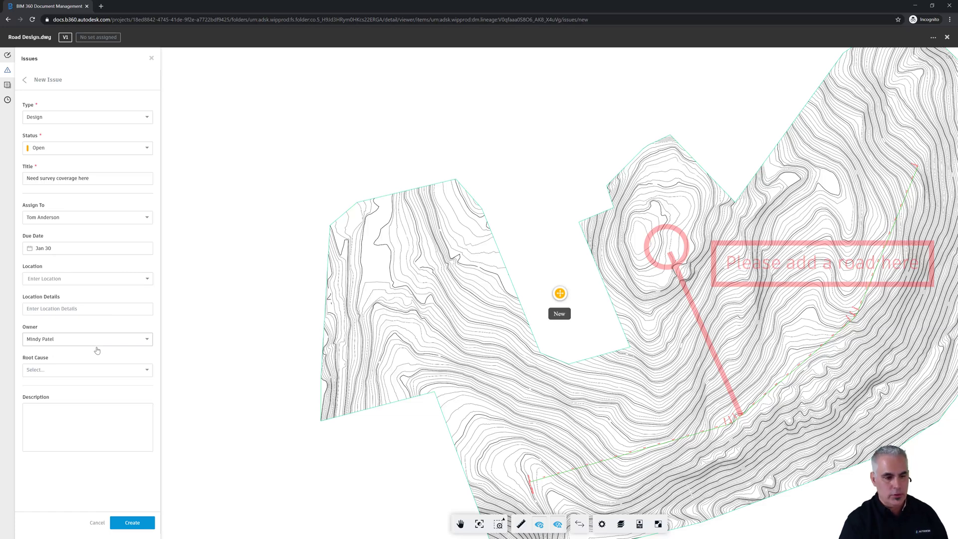
pyautogui.click(81, 400)
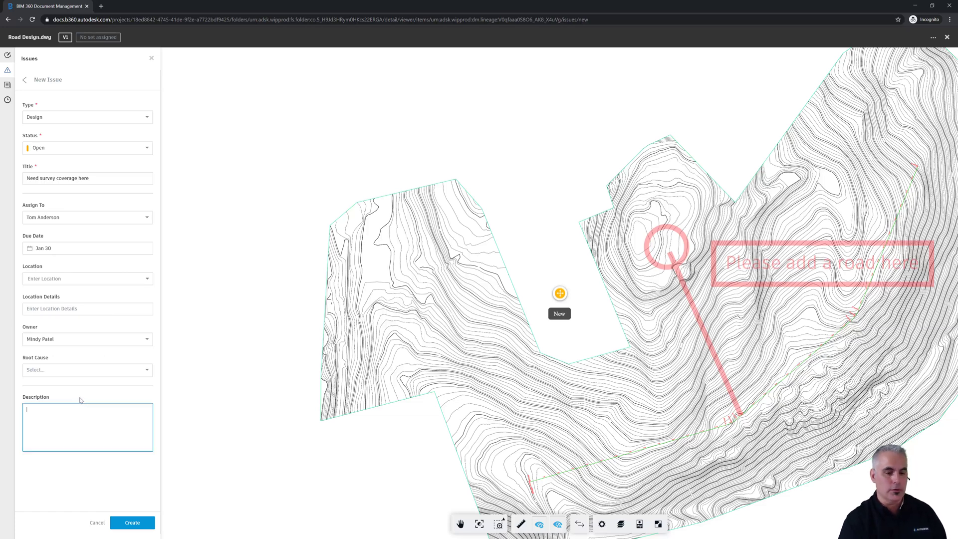
pyautogui.click(139, 521)
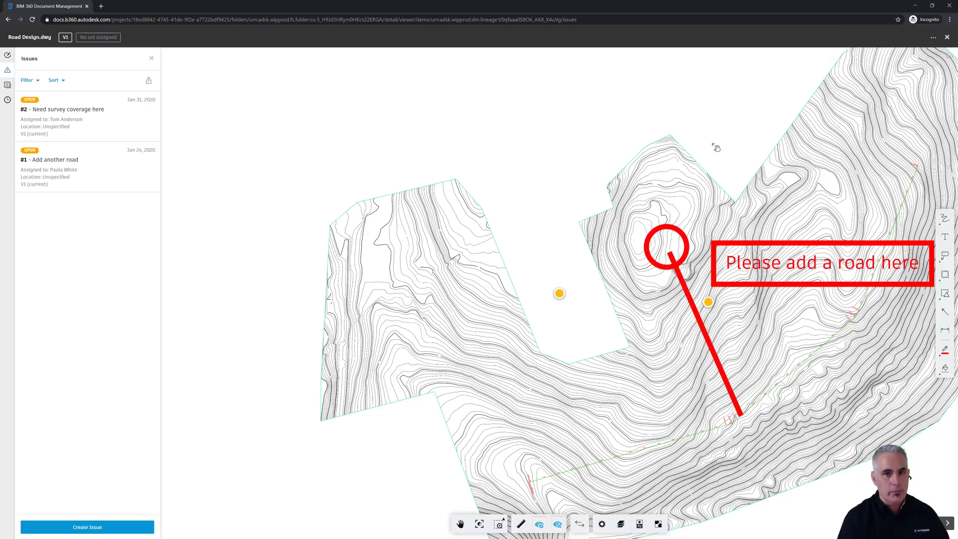
# Close the Road Design.dwg viewer and go to the project's Issues page.
pyautogui.click(947, 38)
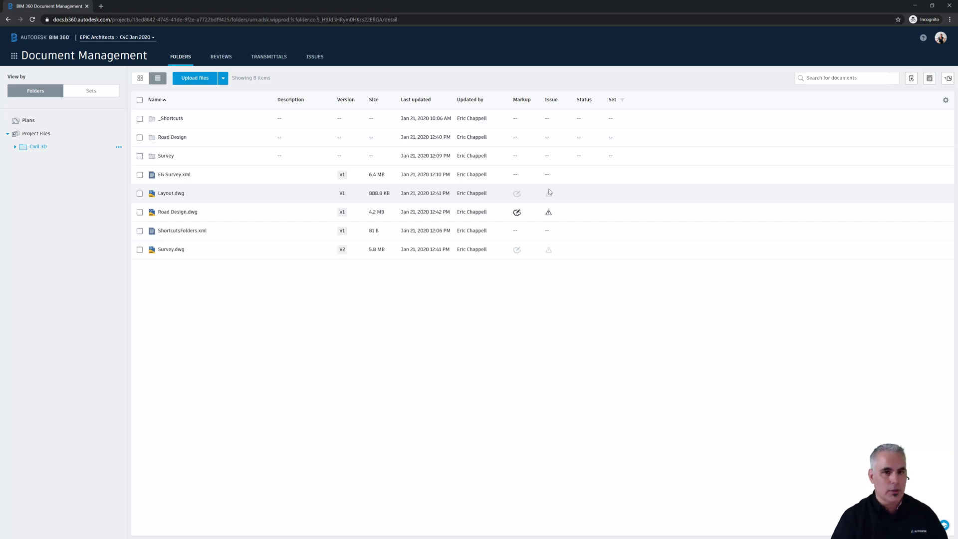
pyautogui.click(320, 58)
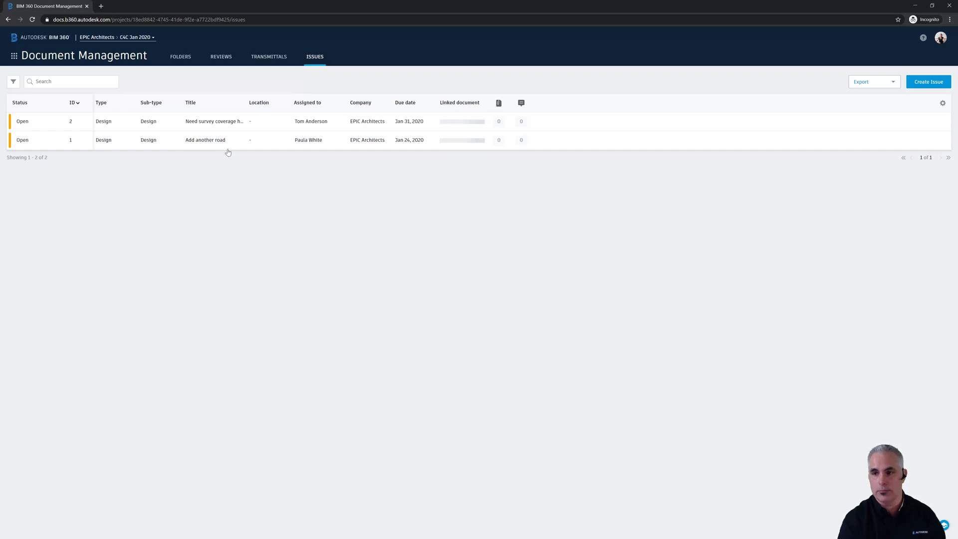
# Start a standalone issue titled with a request to add a named person.
pyautogui.click(929, 83)
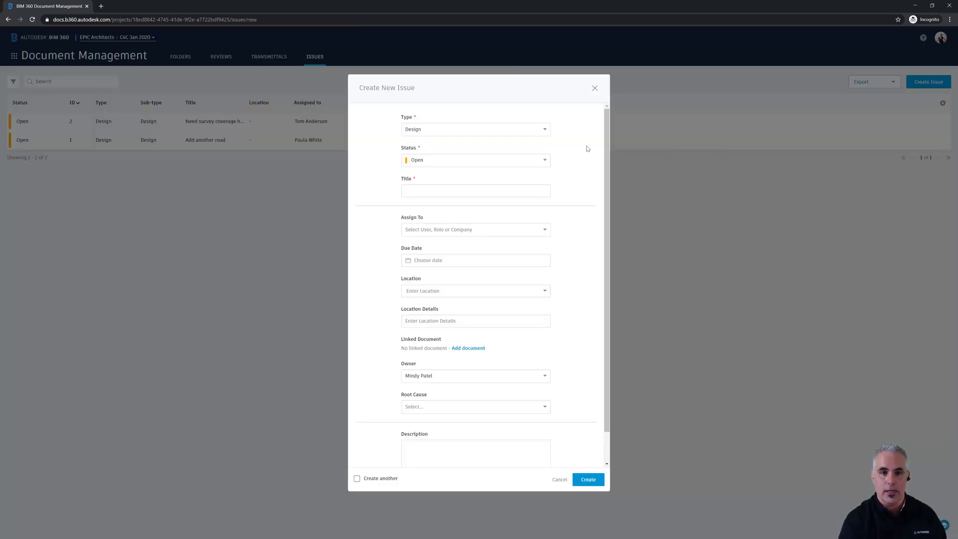
pyautogui.click(467, 189)
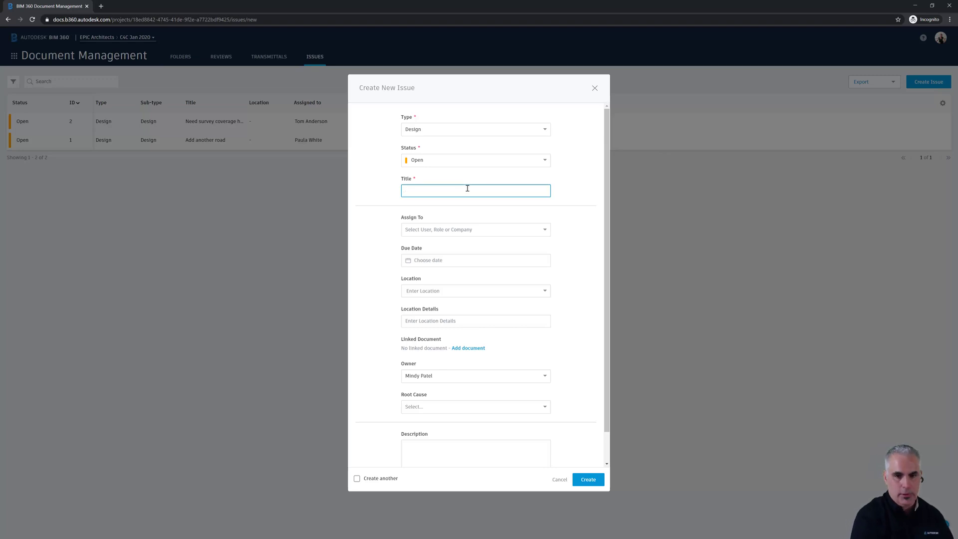
pyautogui.write('Pleaes')
pyautogui.press('BackSpace')
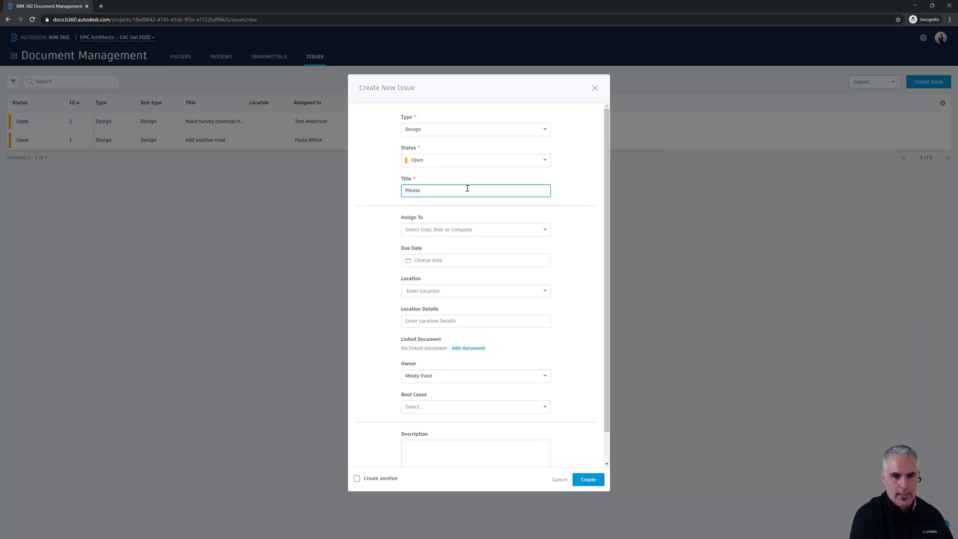
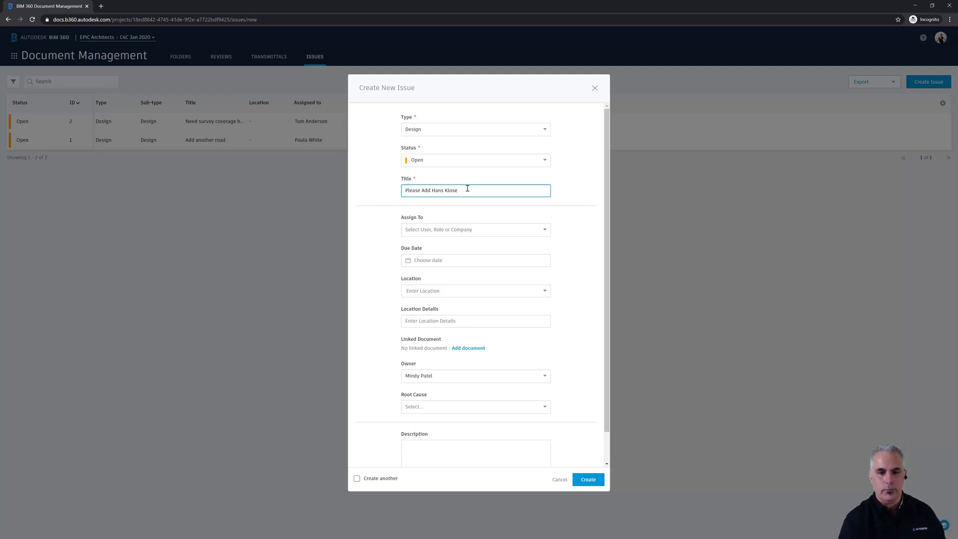
# Assign the issue to the Autodesk user, set it due Jan 20, and create it.
pyautogui.click(467, 229)
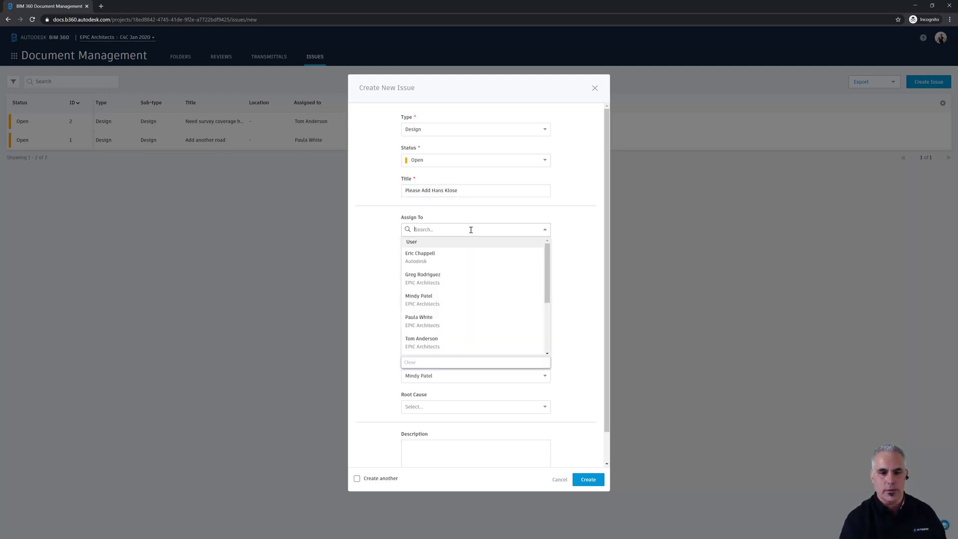
pyautogui.click(418, 257)
pyautogui.click(429, 262)
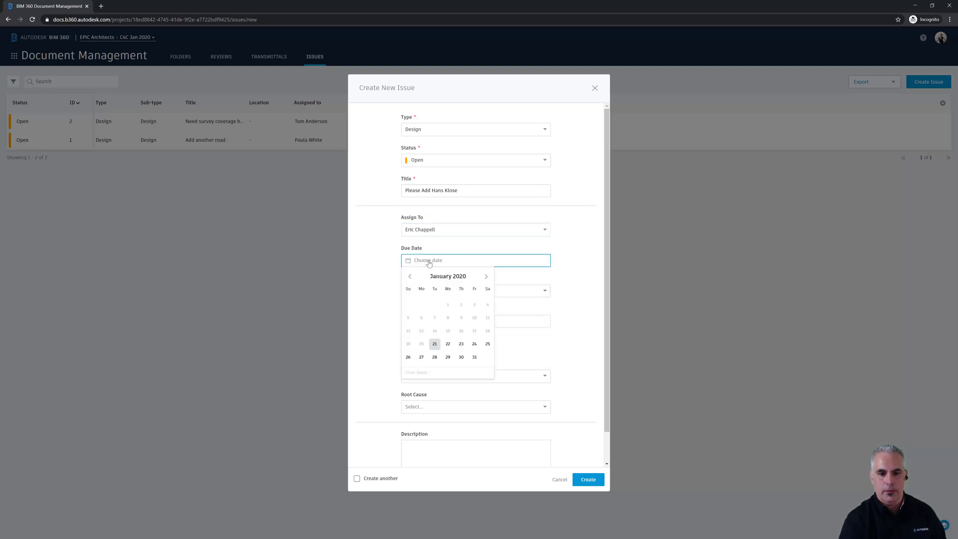
pyautogui.click(437, 343)
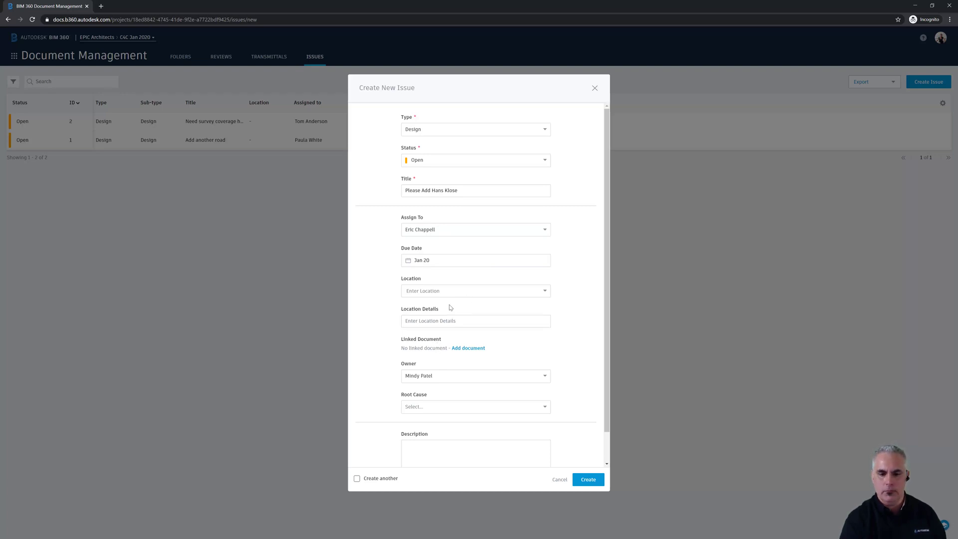
pyautogui.click(444, 444)
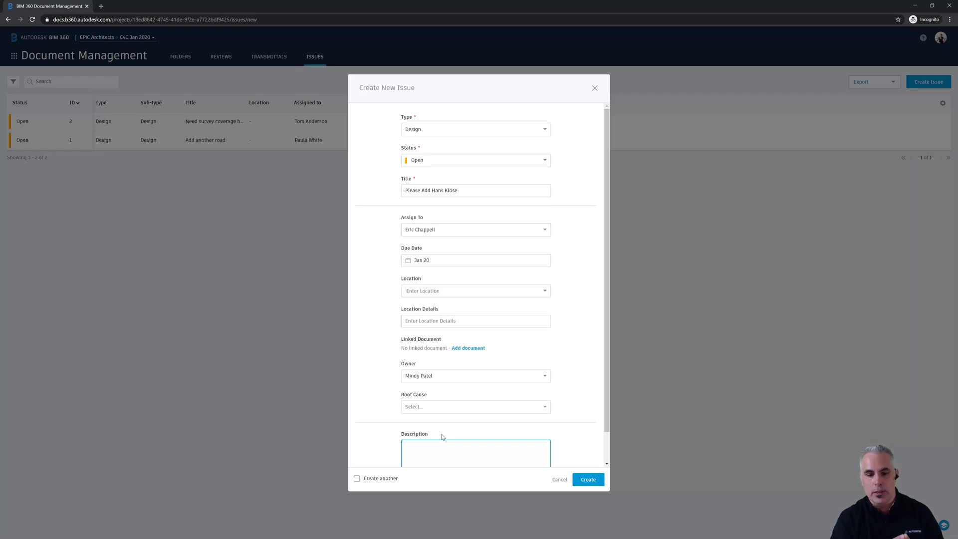
pyautogui.click(588, 485)
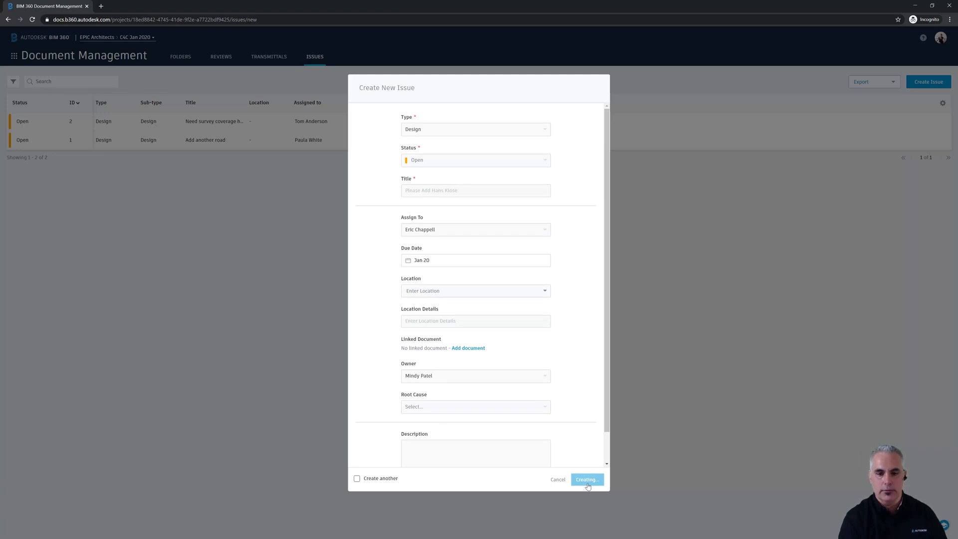